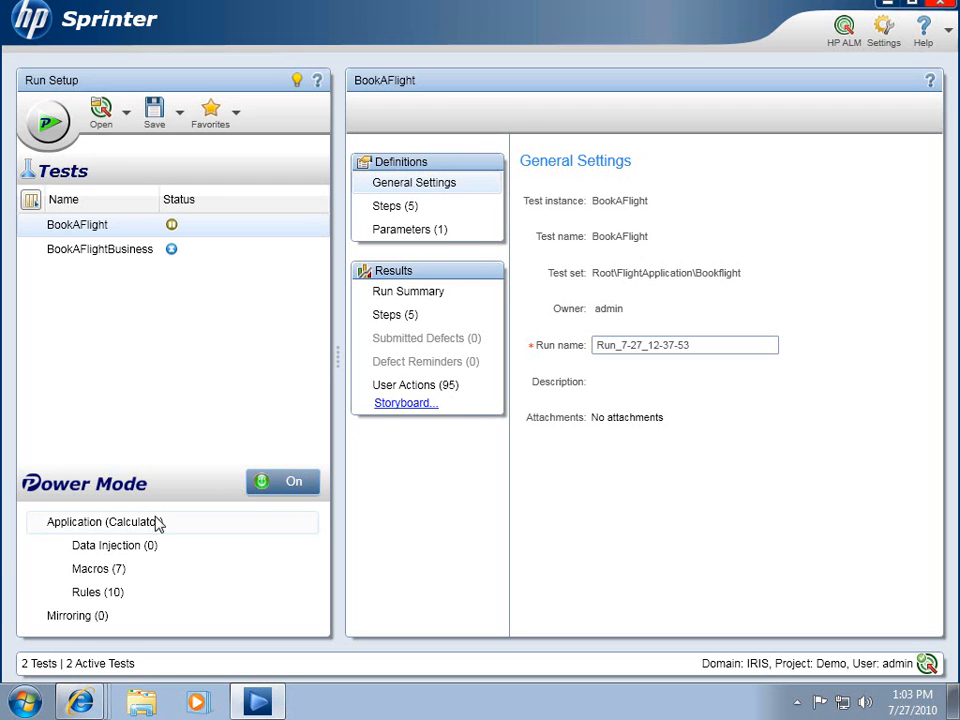
Set the Power Mode application for the run to Tours
click(207, 524)
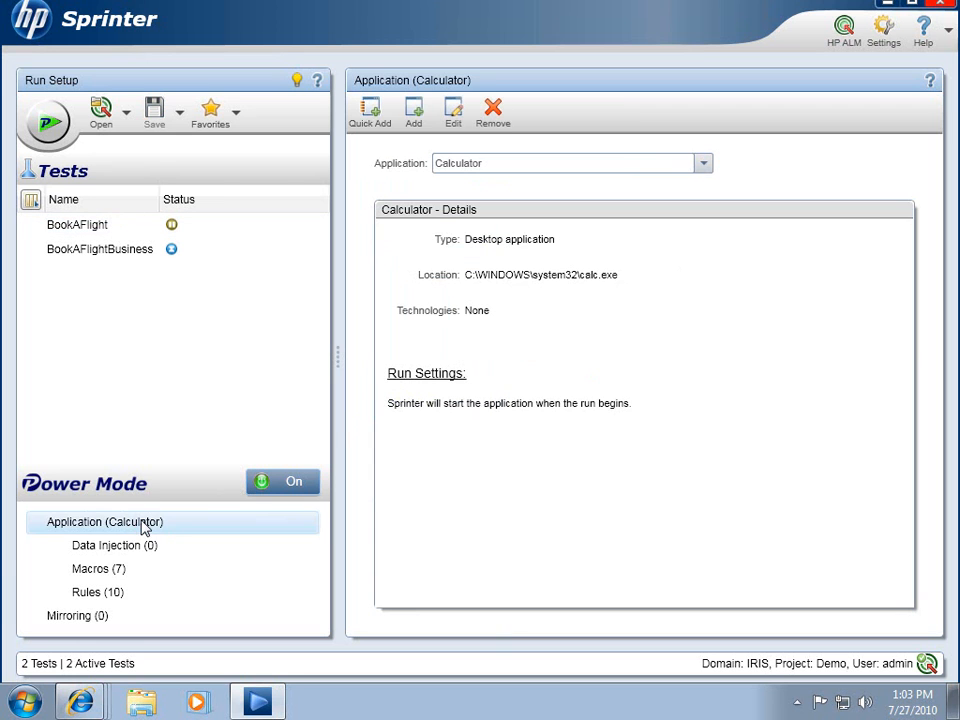
click(702, 170)
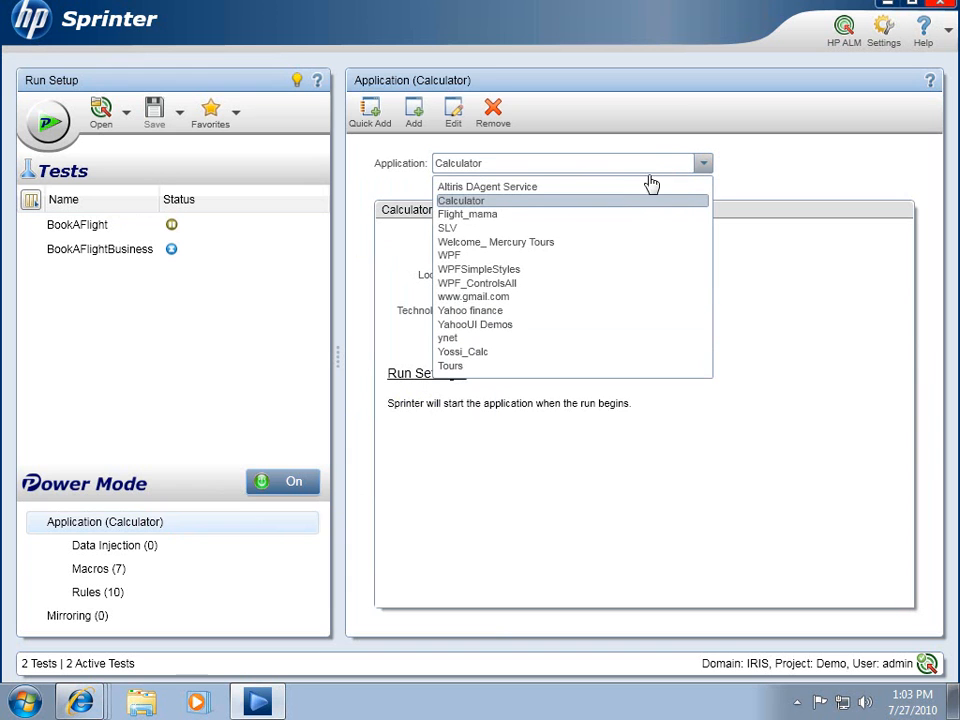
click(491, 367)
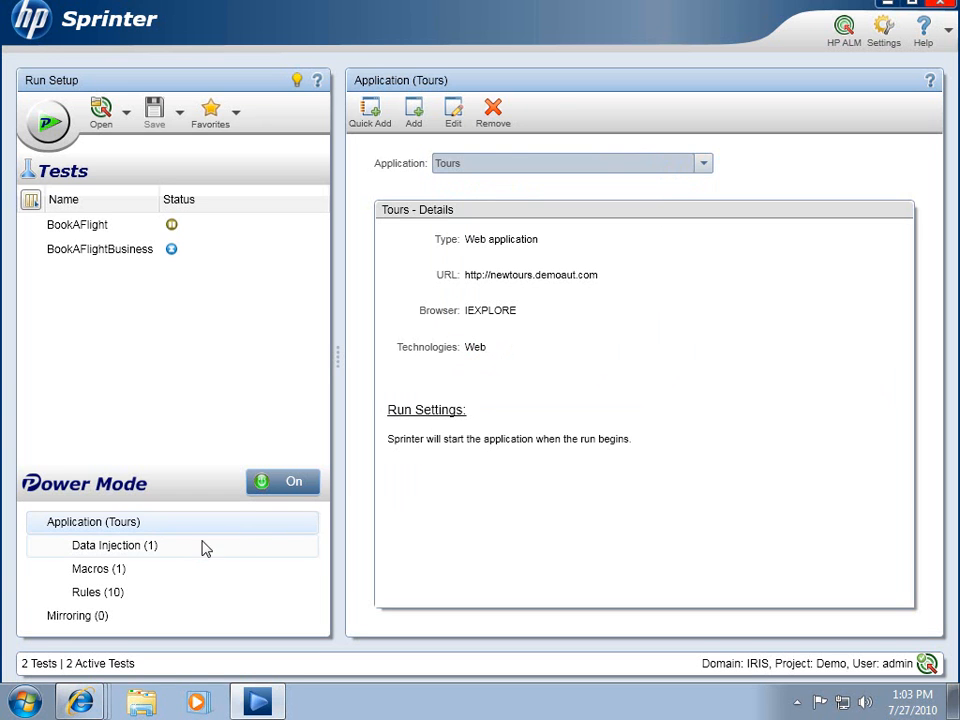
Add the Customer Details data set from HP ALM's Resources\Tours Application folder to the Tours data injection list
click(183, 550)
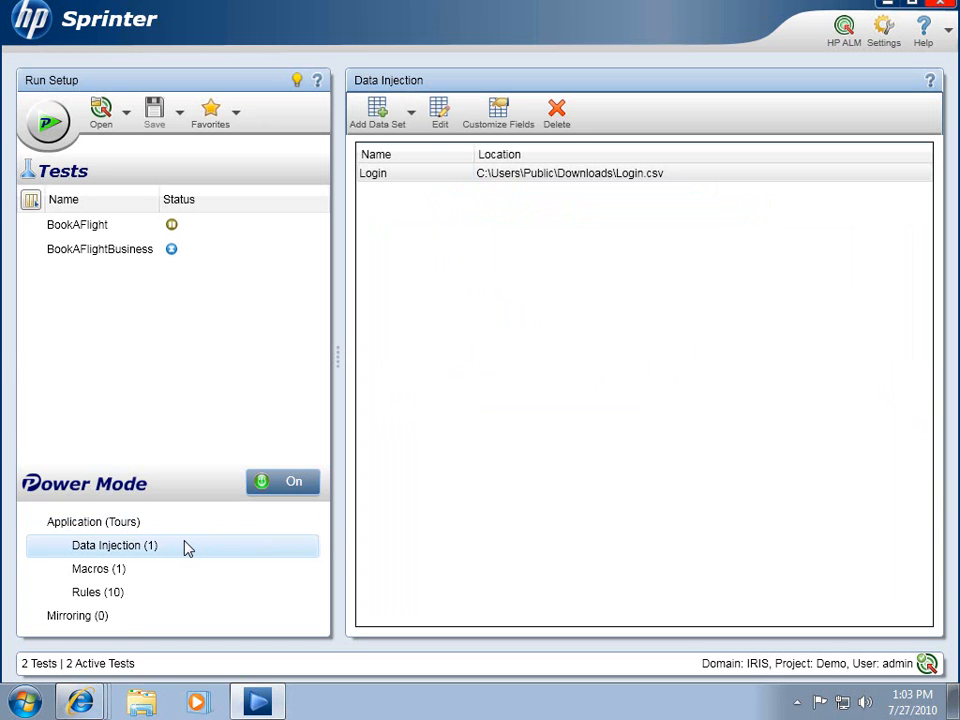
click(368, 175)
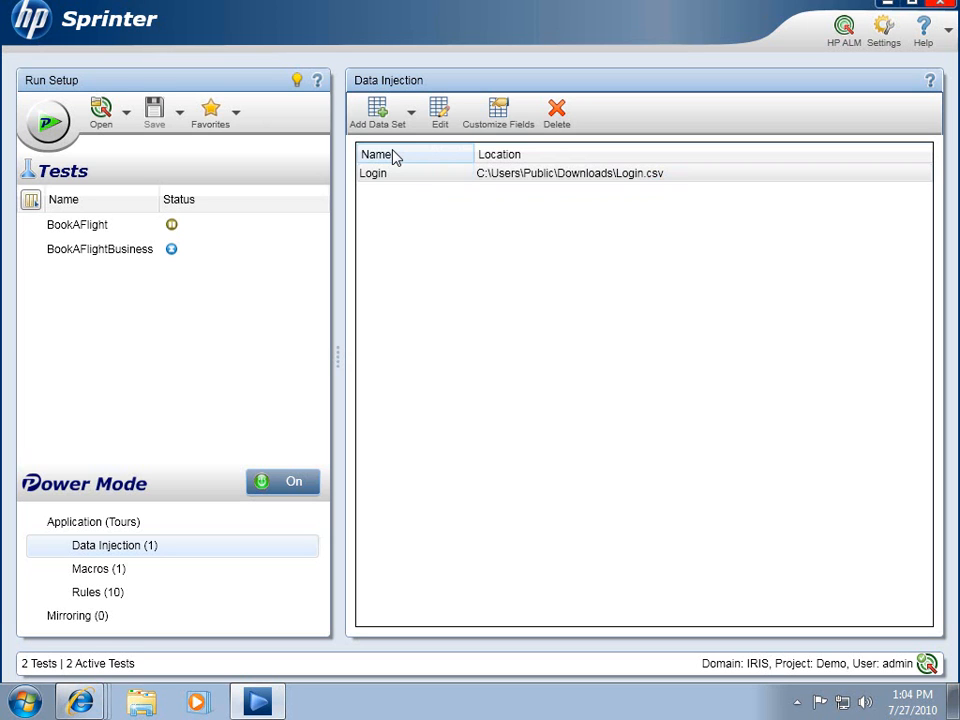
click(409, 116)
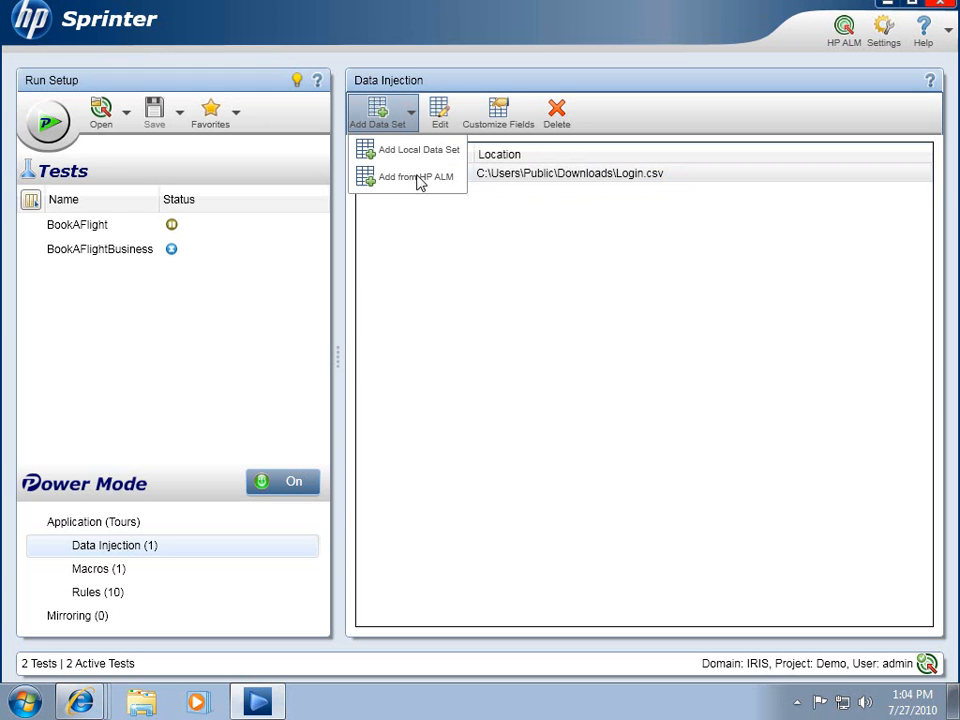
click(418, 184)
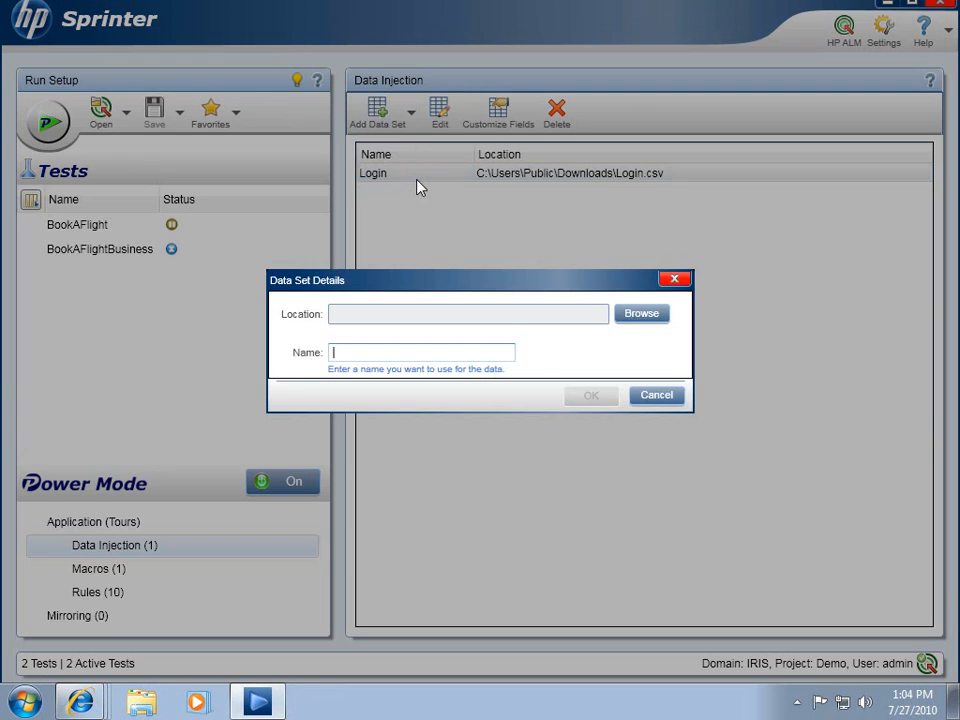
click(643, 318)
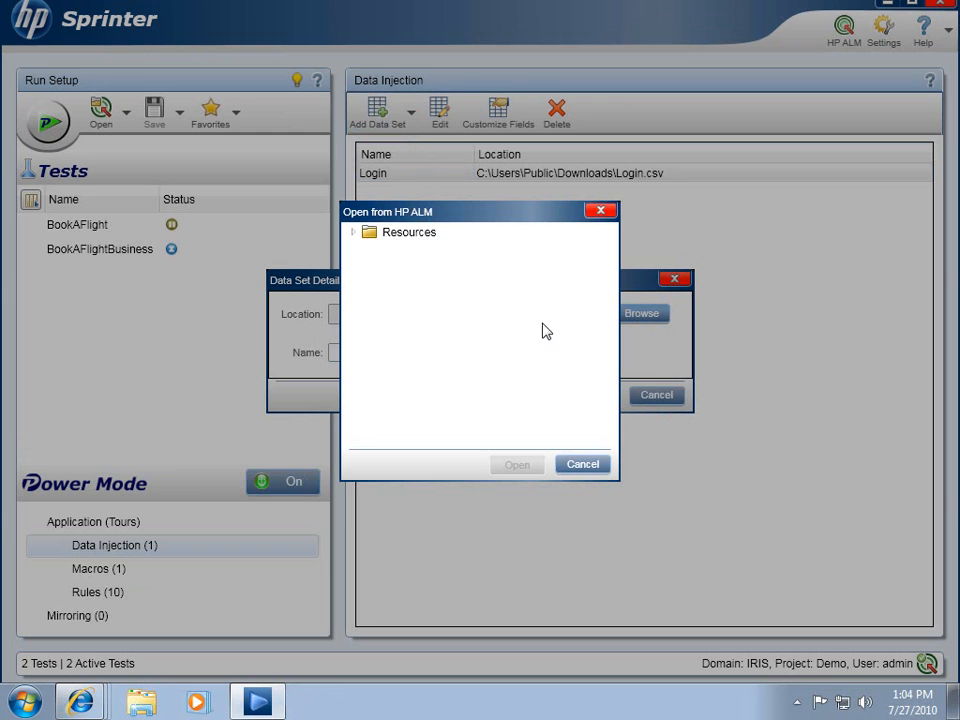
click(354, 233)
click(371, 293)
click(460, 308)
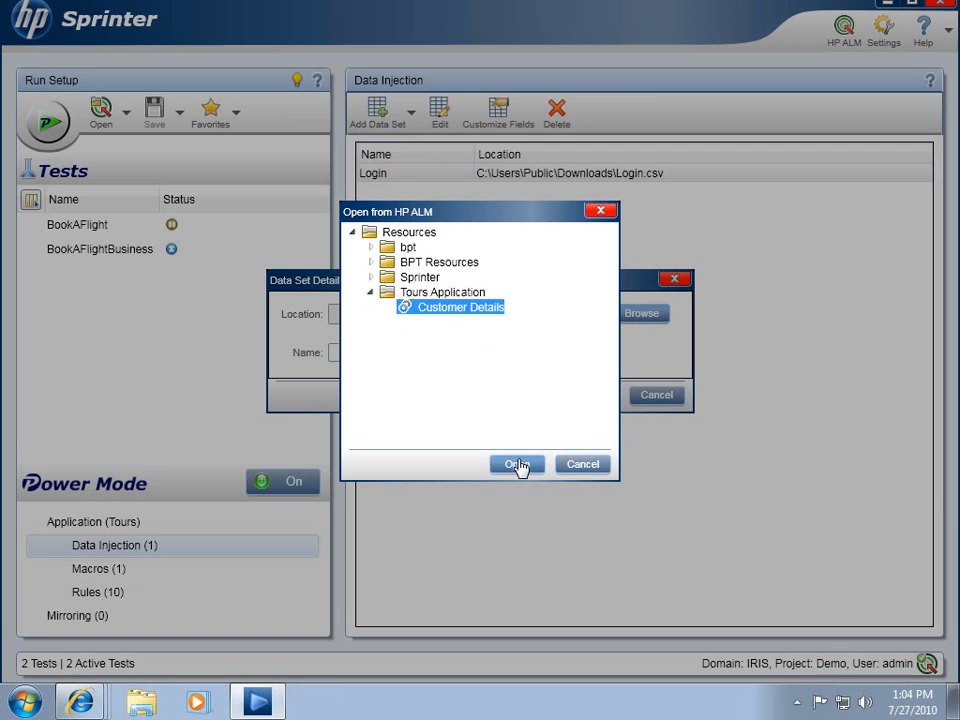
click(517, 465)
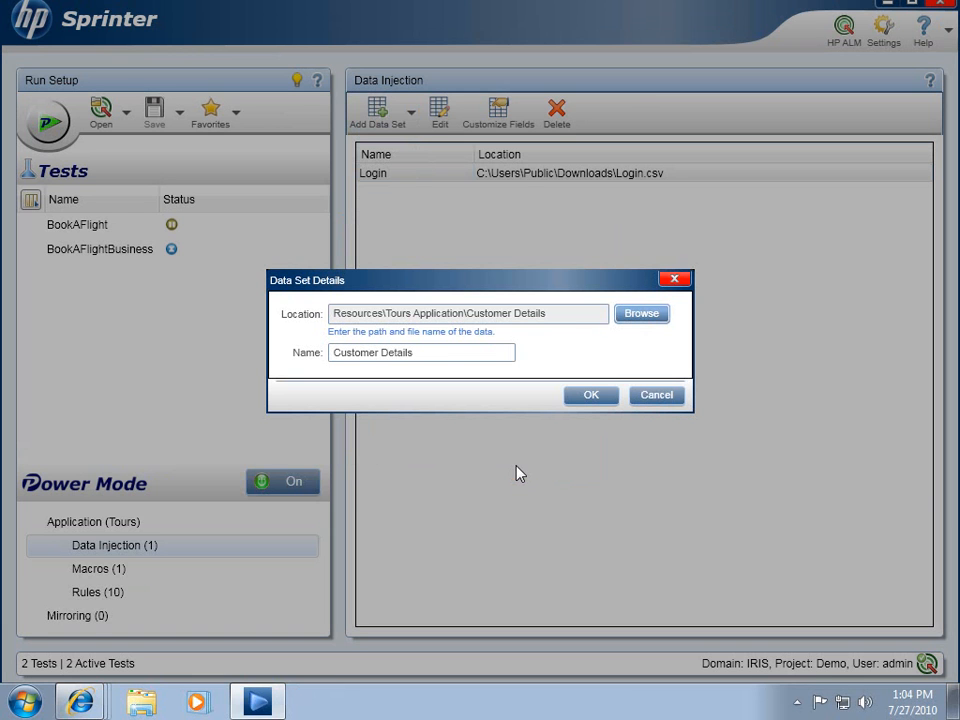
click(585, 396)
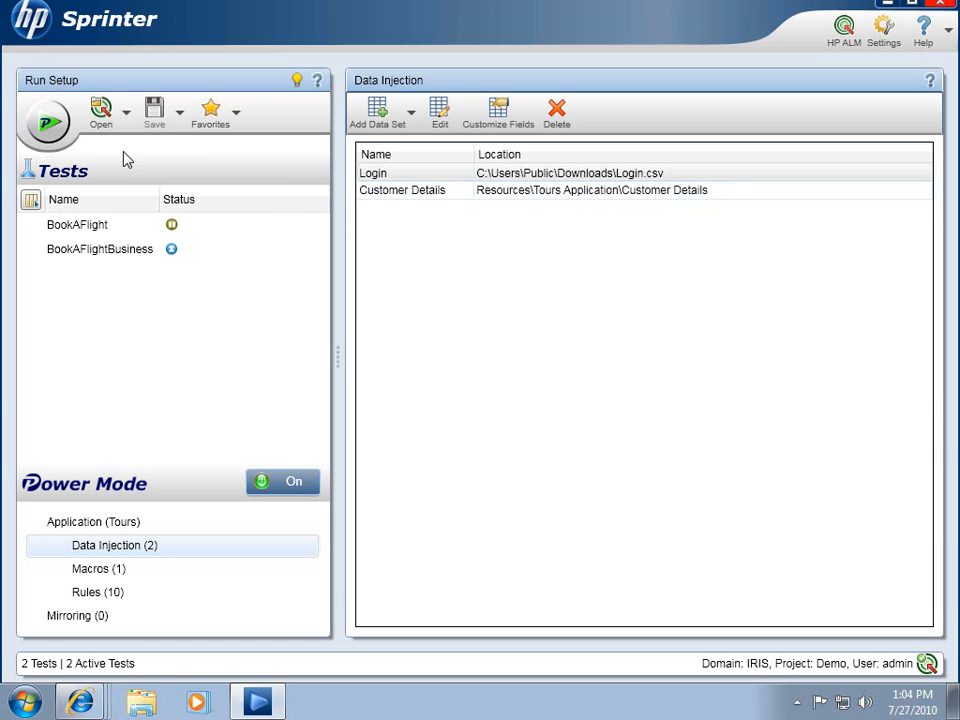
Start the test run and sign in to Mercury Tours by injecting the user name and password from the second Login record
click(57, 132)
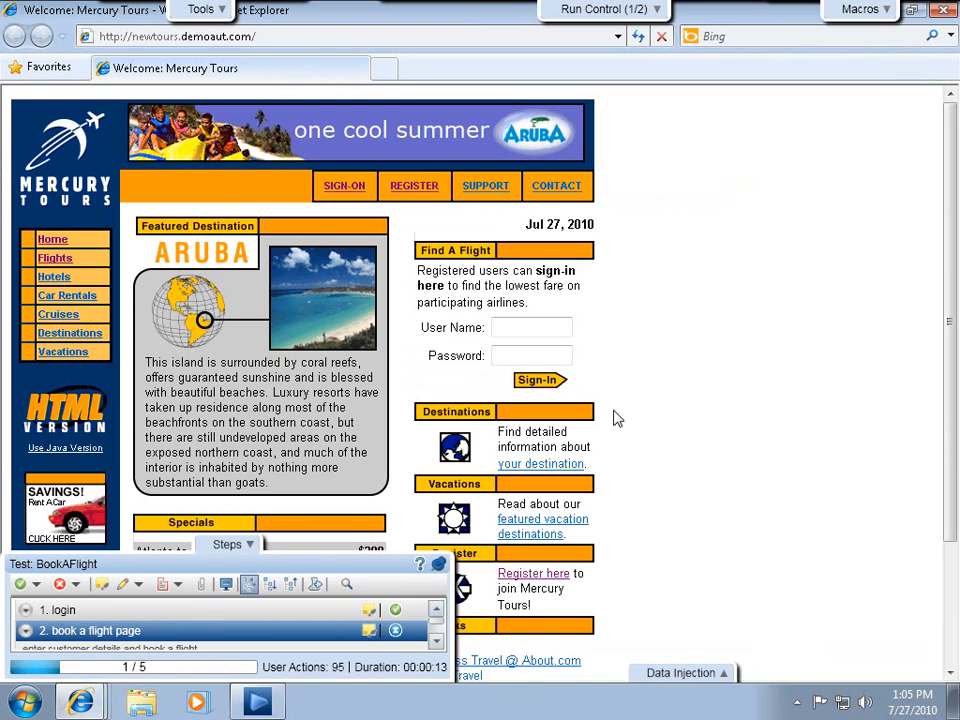
click(250, 545)
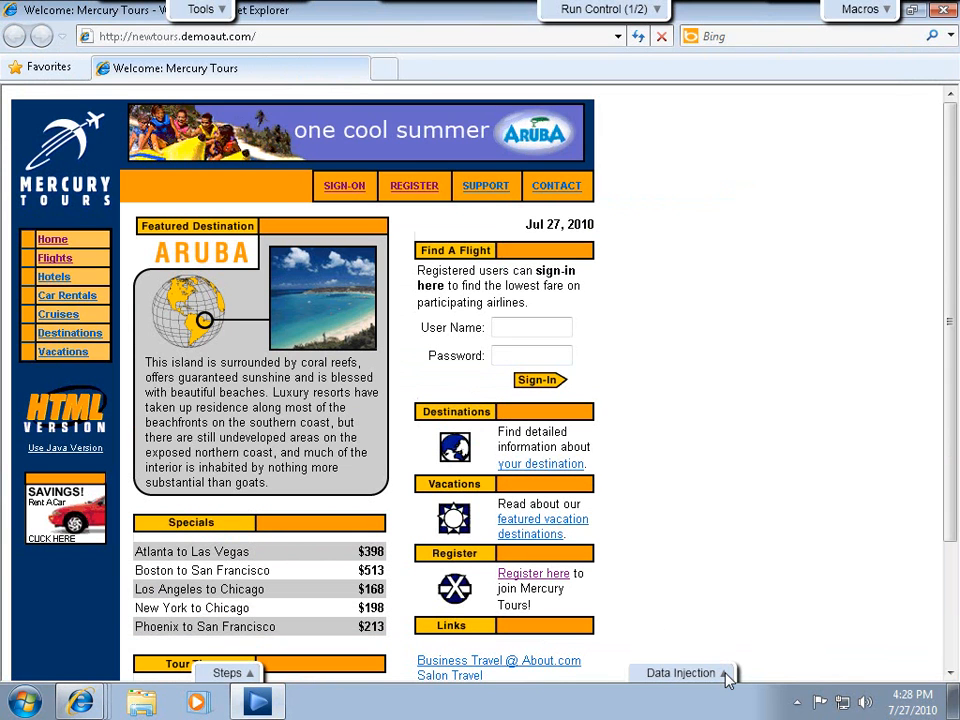
click(725, 675)
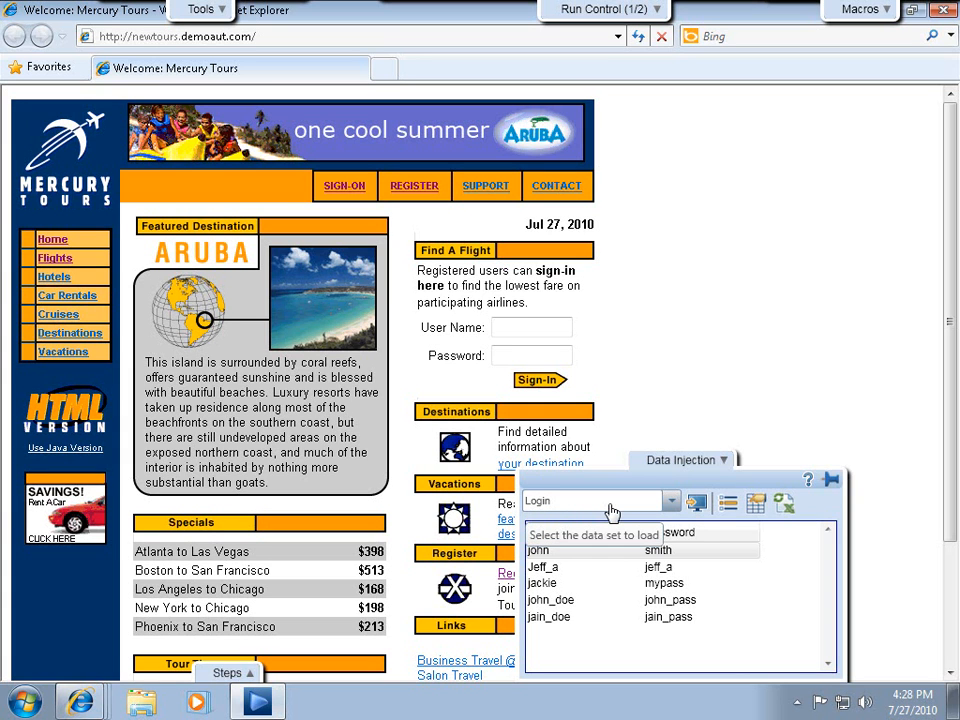
click(545, 566)
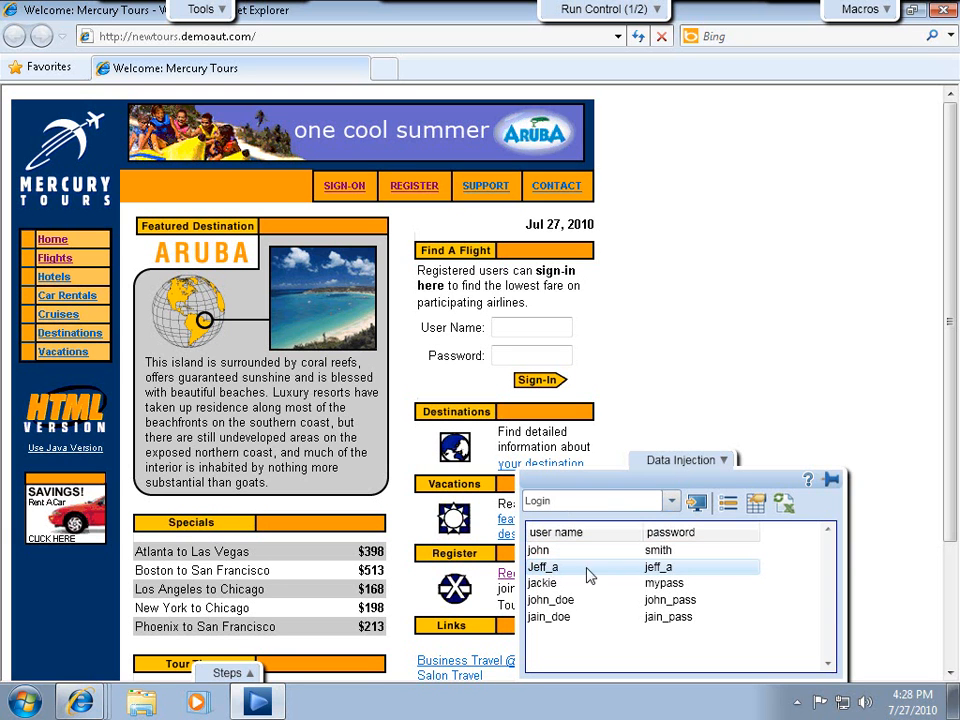
click(697, 501)
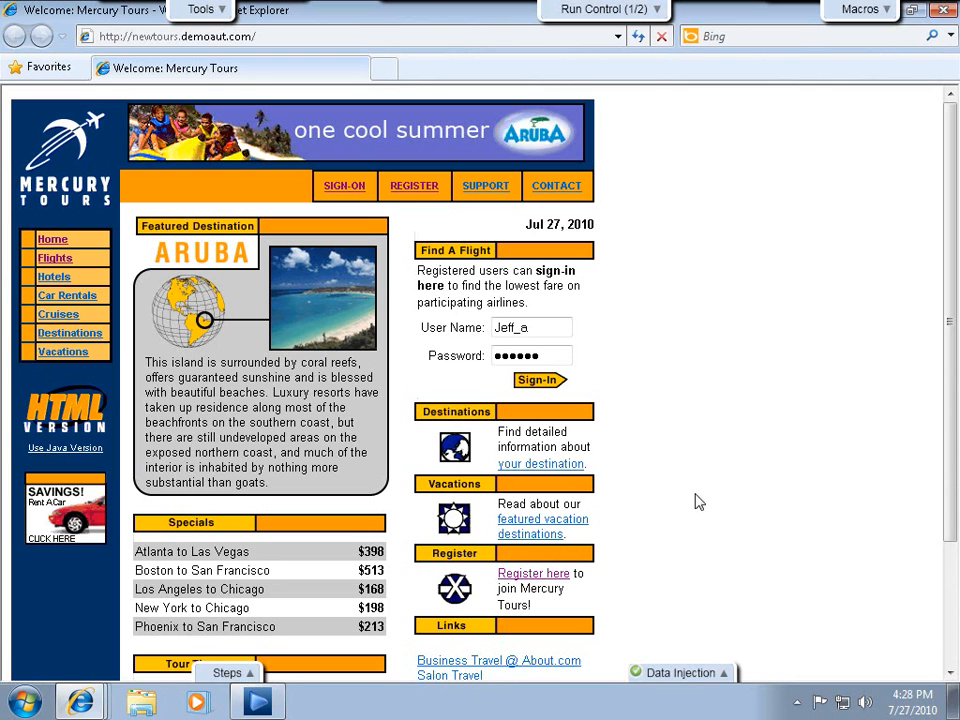
click(534, 386)
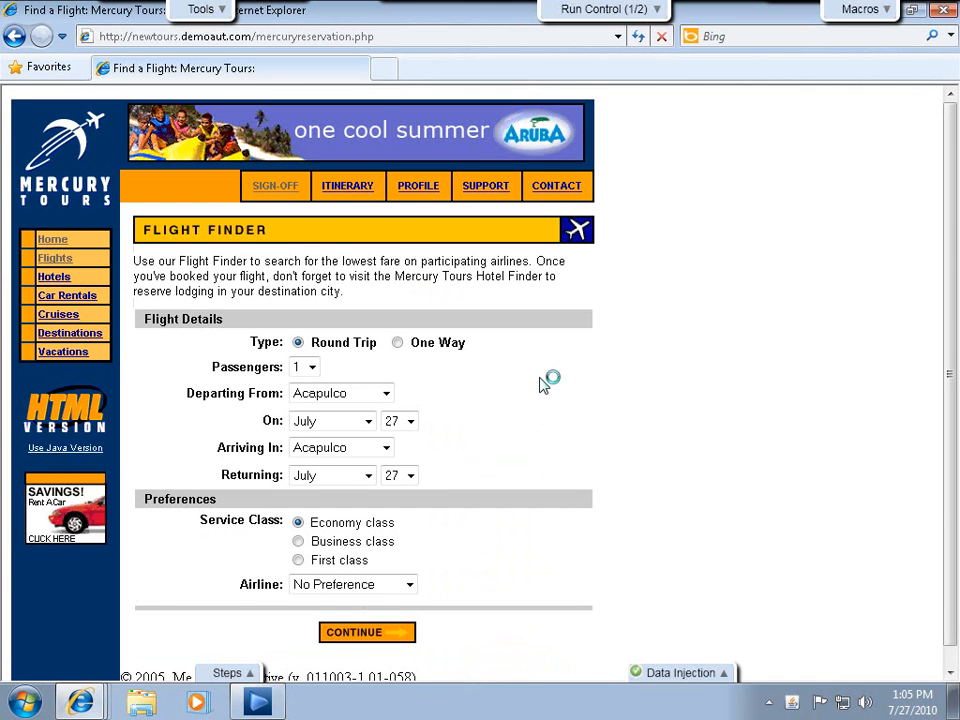
Continue to the flight booking page with the default flight details and load the Customer Details data set for injection
click(368, 634)
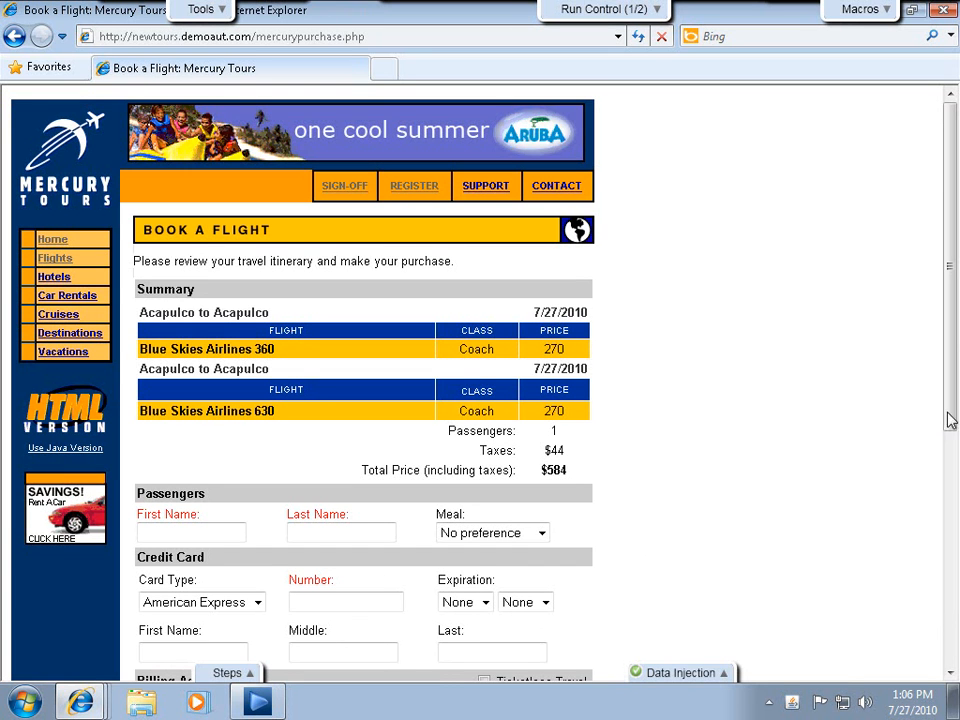
drag(951, 336, 945, 574)
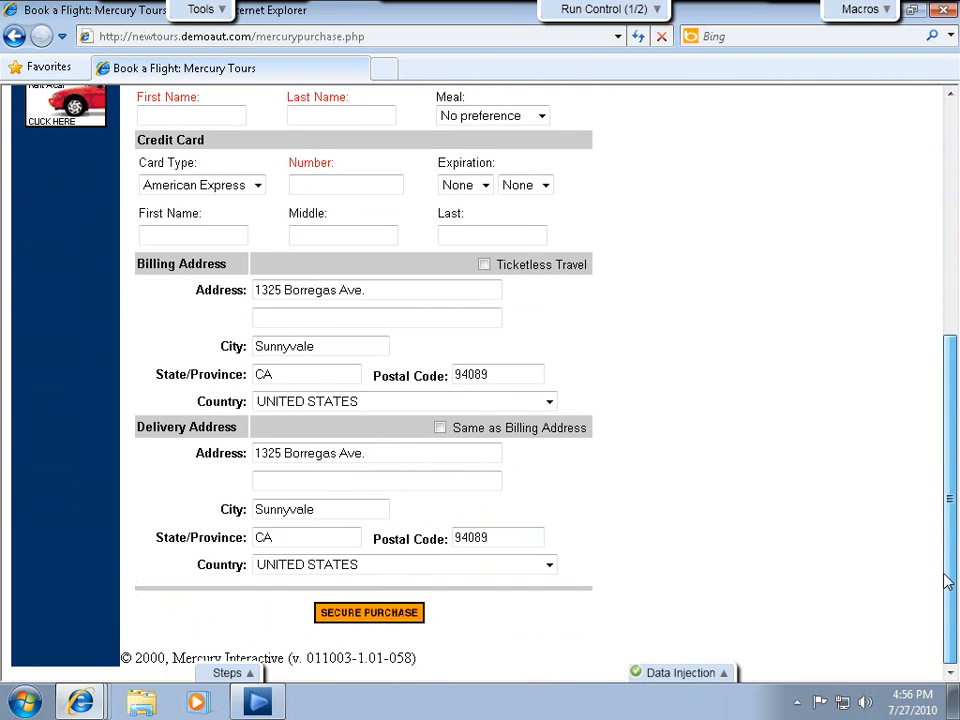
click(650, 673)
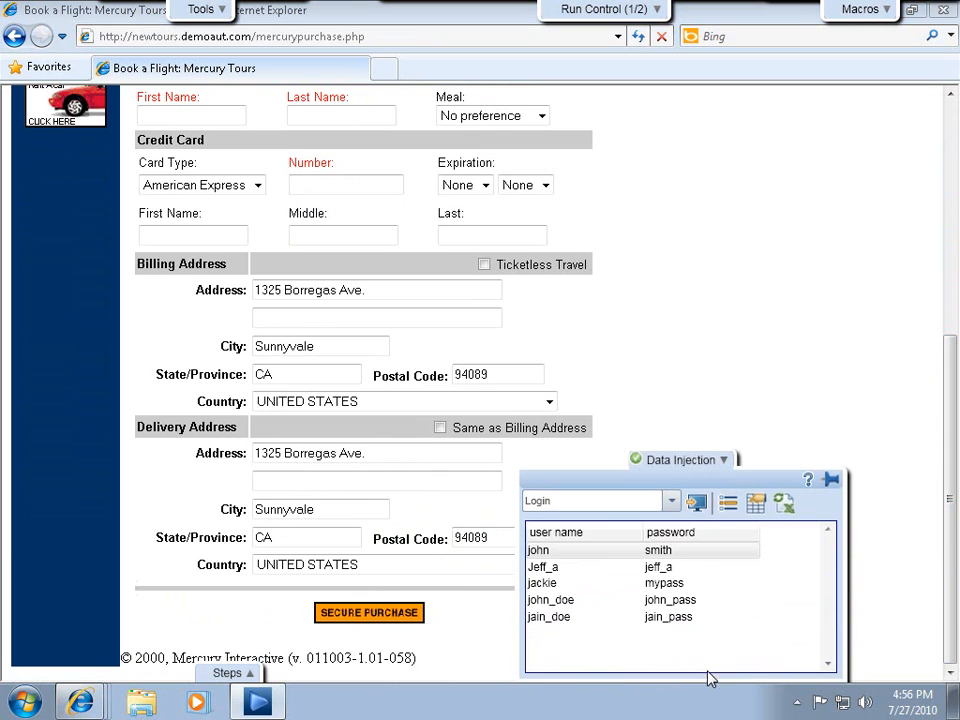
click(671, 501)
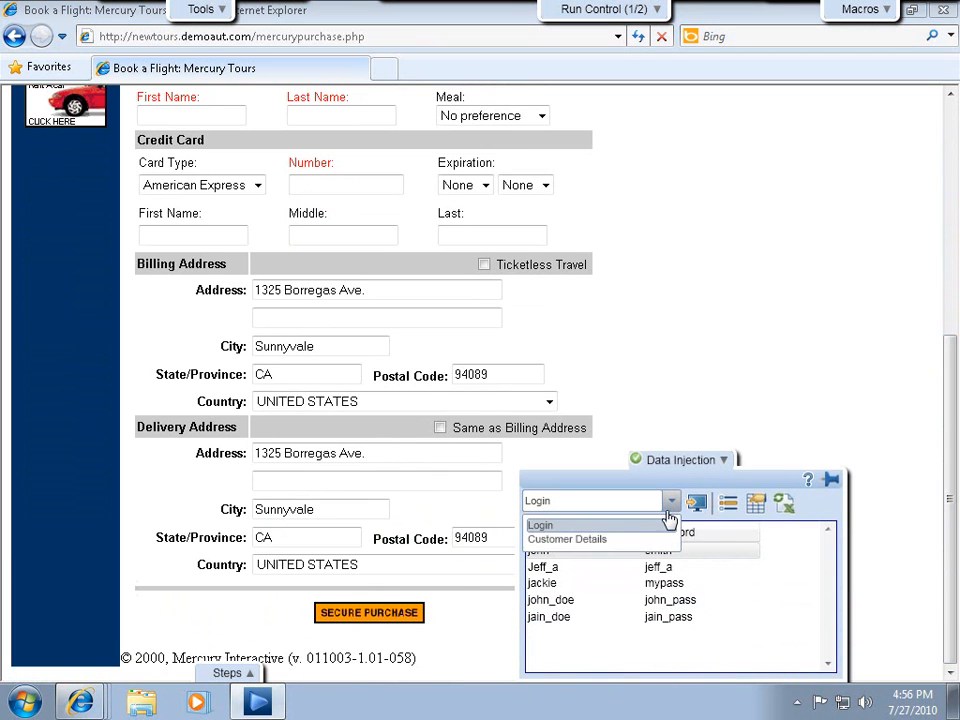
click(651, 540)
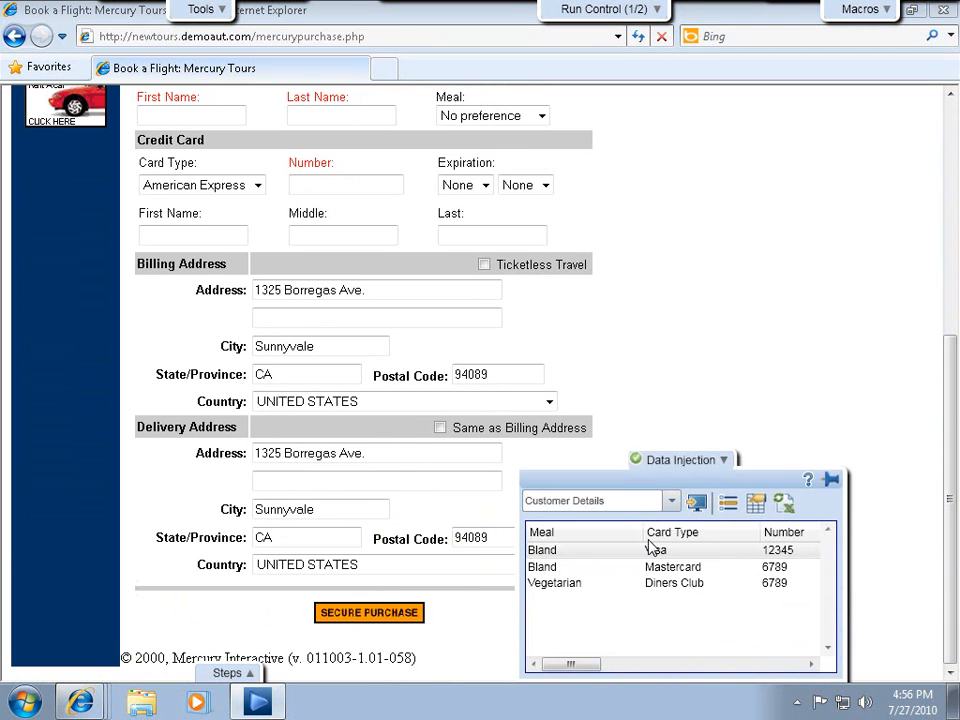
Inject the Customer Details record with the Visa card, including its card number, into the booking form
drag(585, 666, 596, 676)
drag(596, 668, 572, 674)
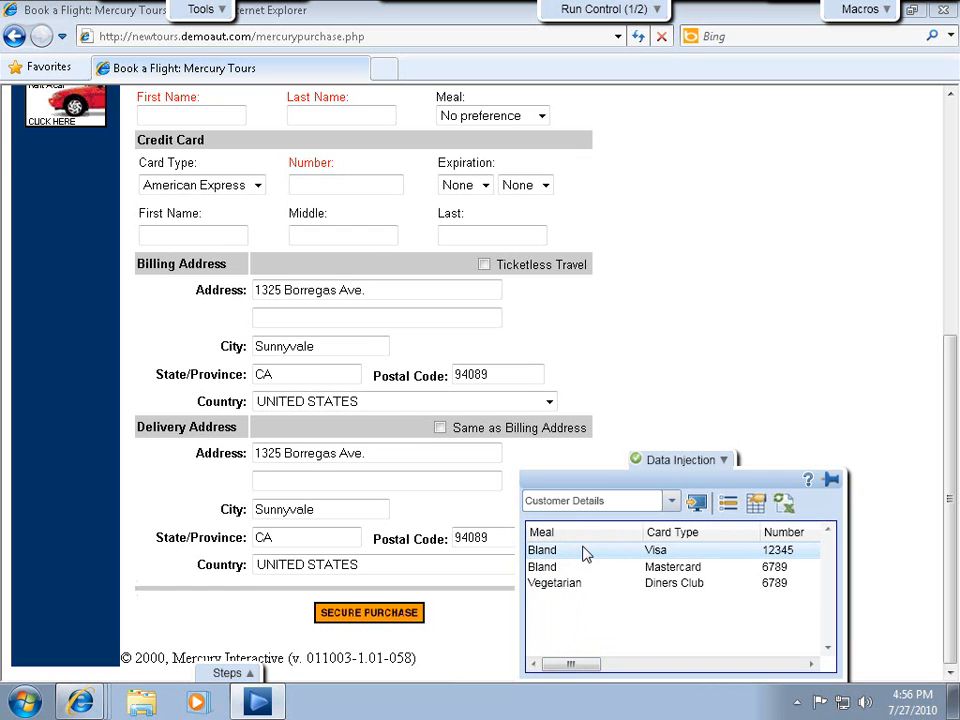
click(697, 506)
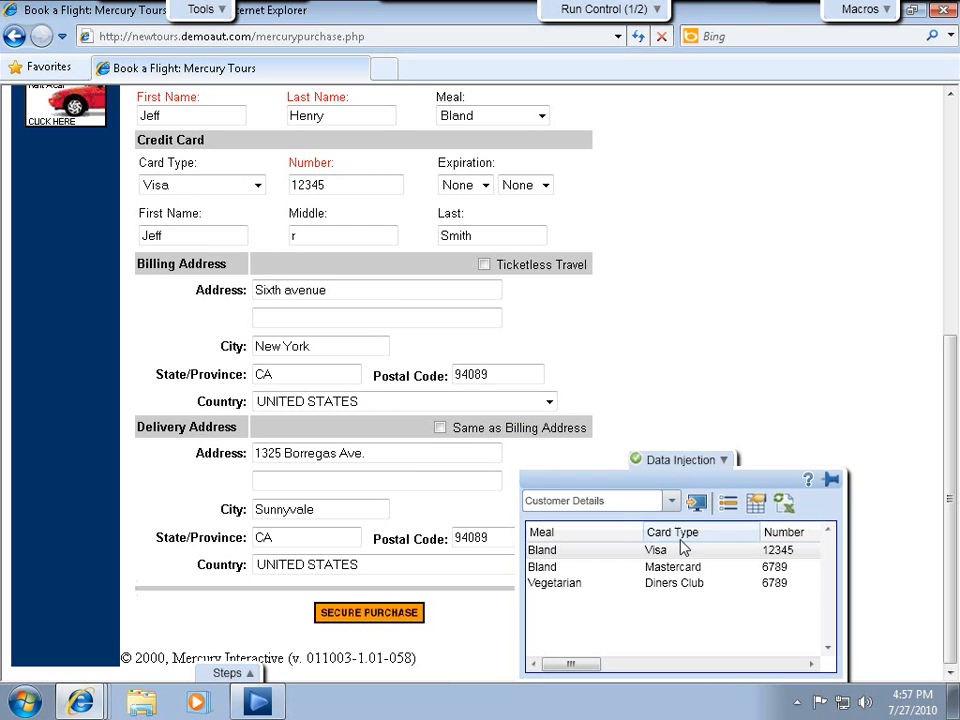
Inject the vegetarian Diners Club record, including its card number, into the booking form and submit the secure purchase
click(598, 585)
click(698, 501)
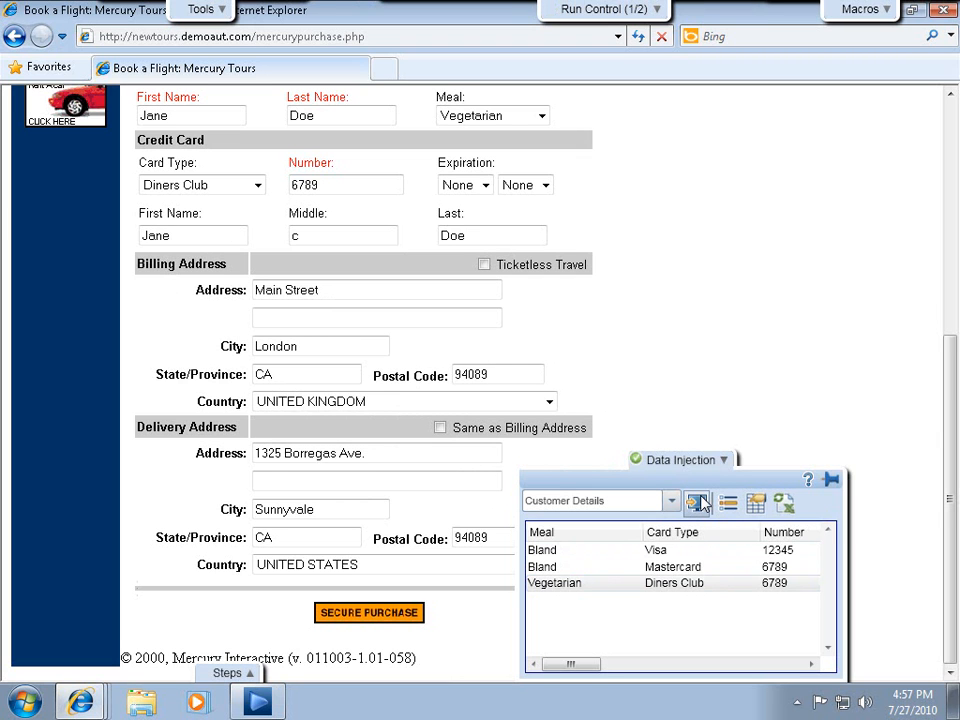
click(369, 613)
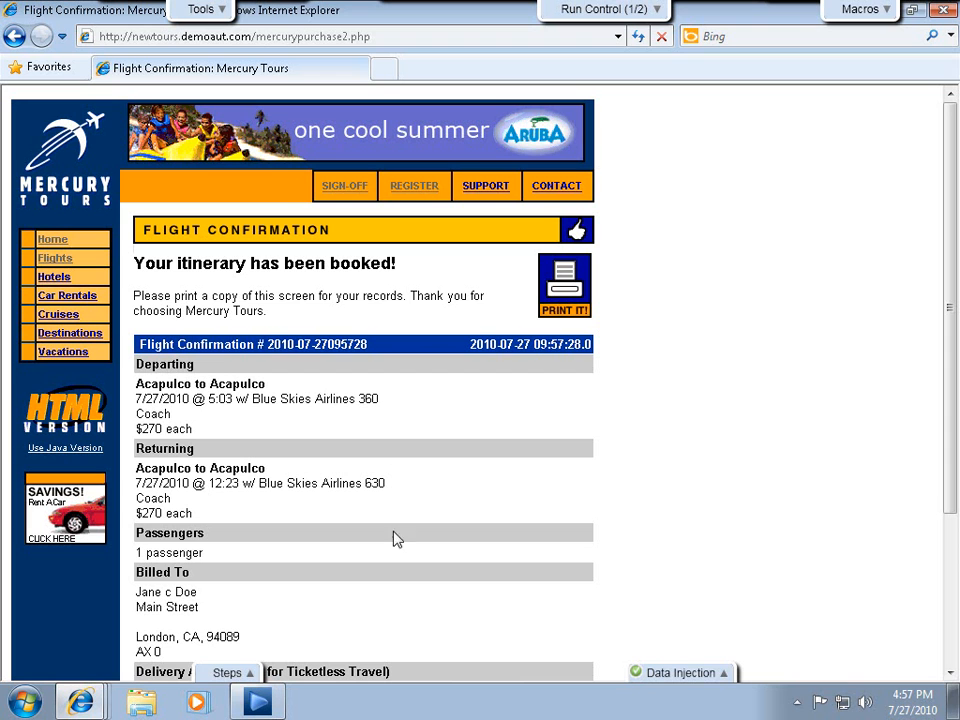
Open the Mercury Tours registration page and display the field mapping of the Customer Details_ data set on its form
click(411, 188)
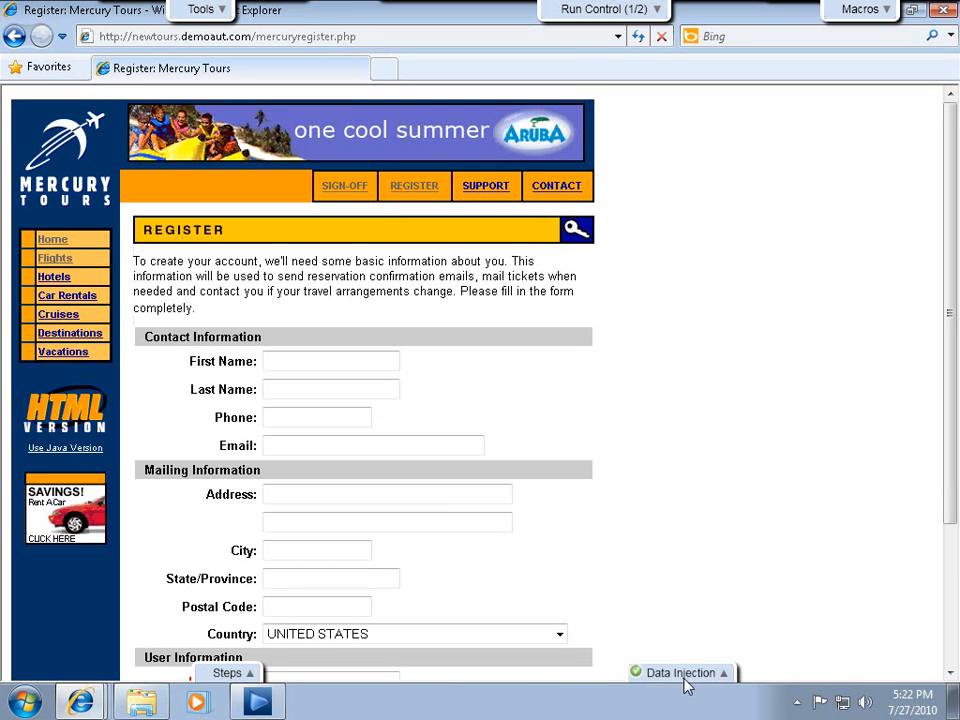
click(680, 672)
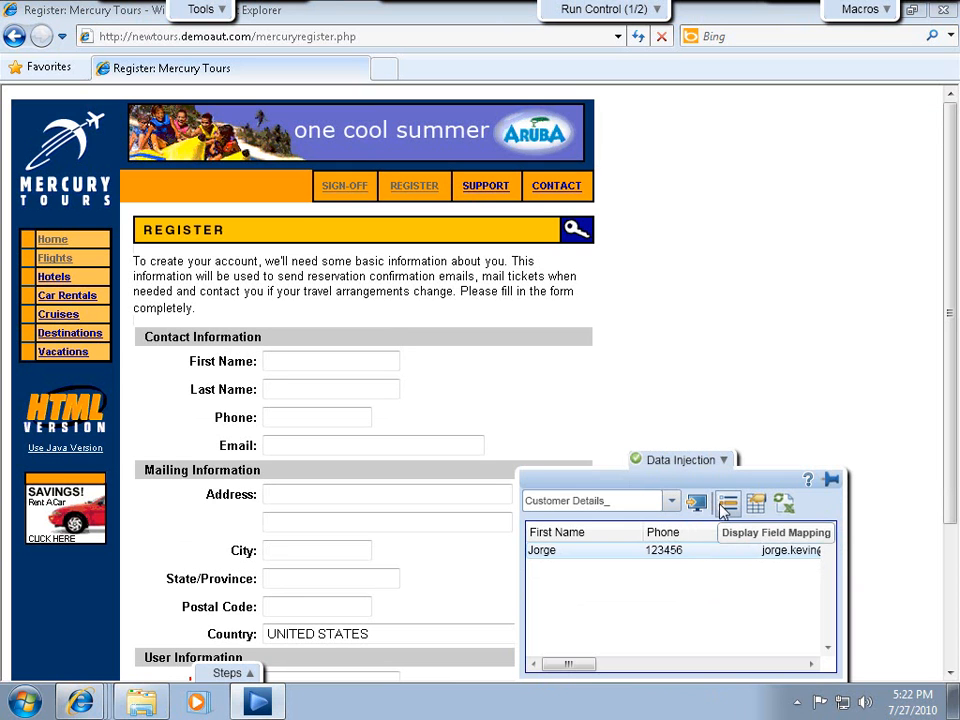
click(728, 508)
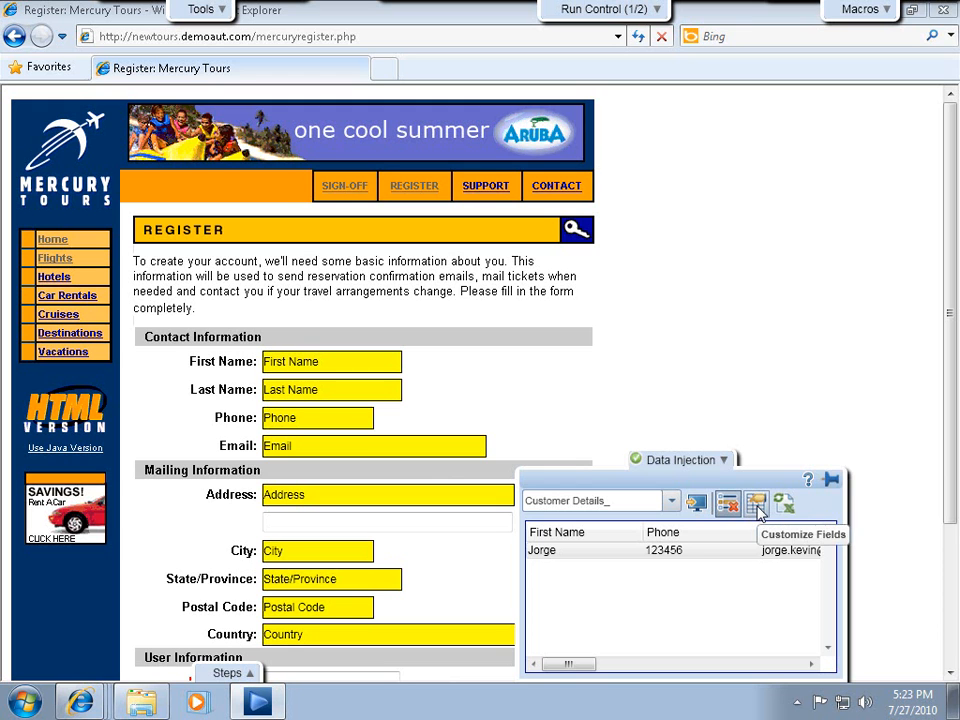
Customize the data set's fields by moving Address up to third in the injection order, directly after Last Name
click(756, 505)
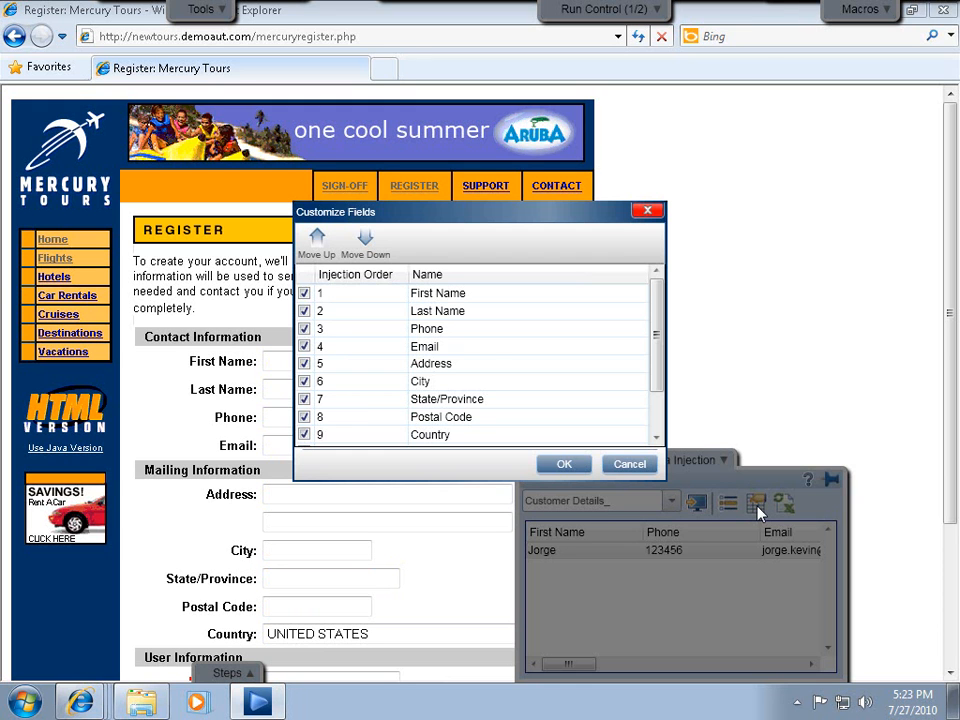
click(373, 363)
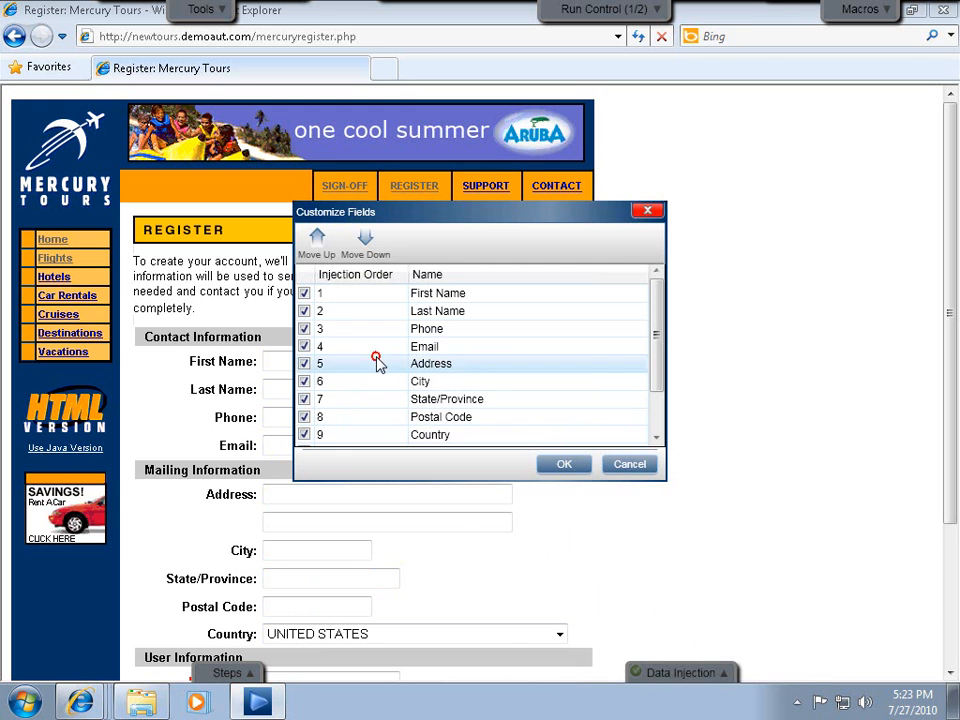
click(317, 250)
click(317, 252)
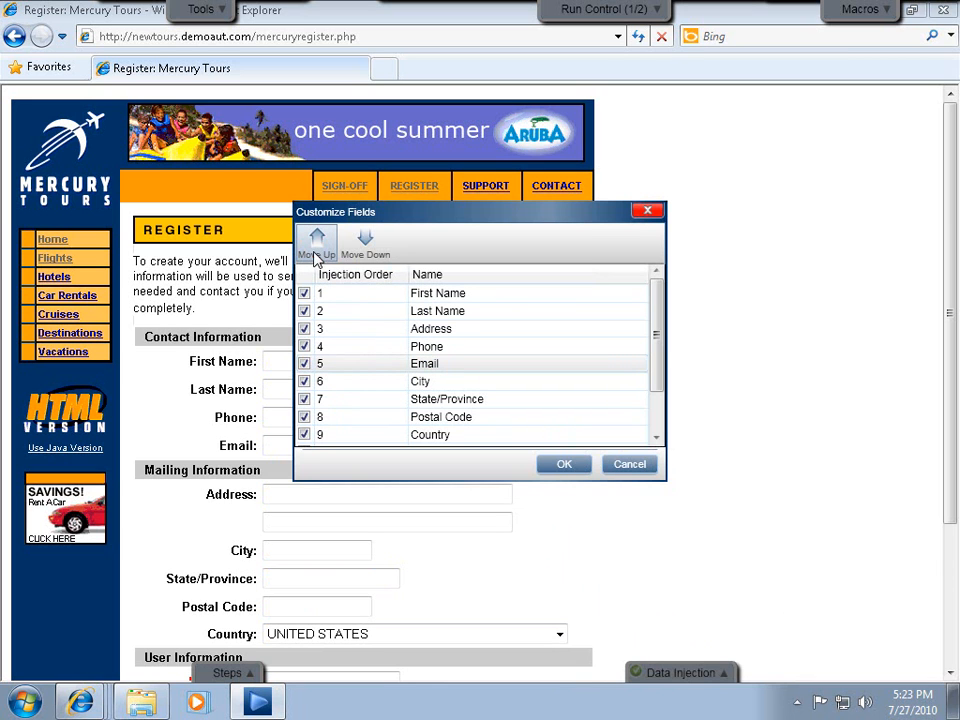
click(562, 466)
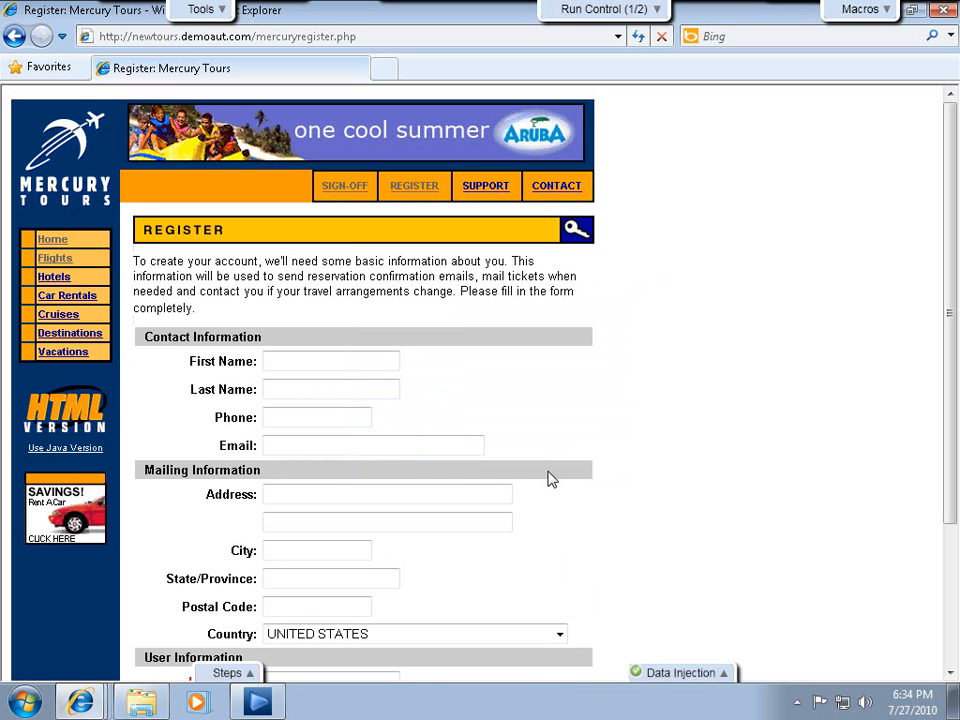